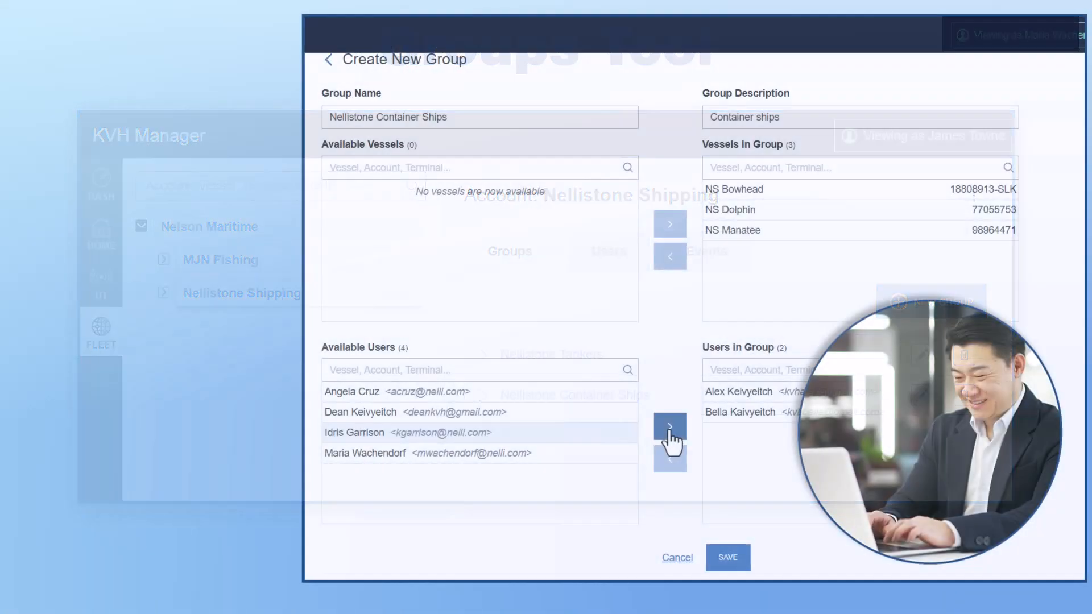
- Add the third available user to the Nellistone Container Ships group and save the group
left_click(670, 428)
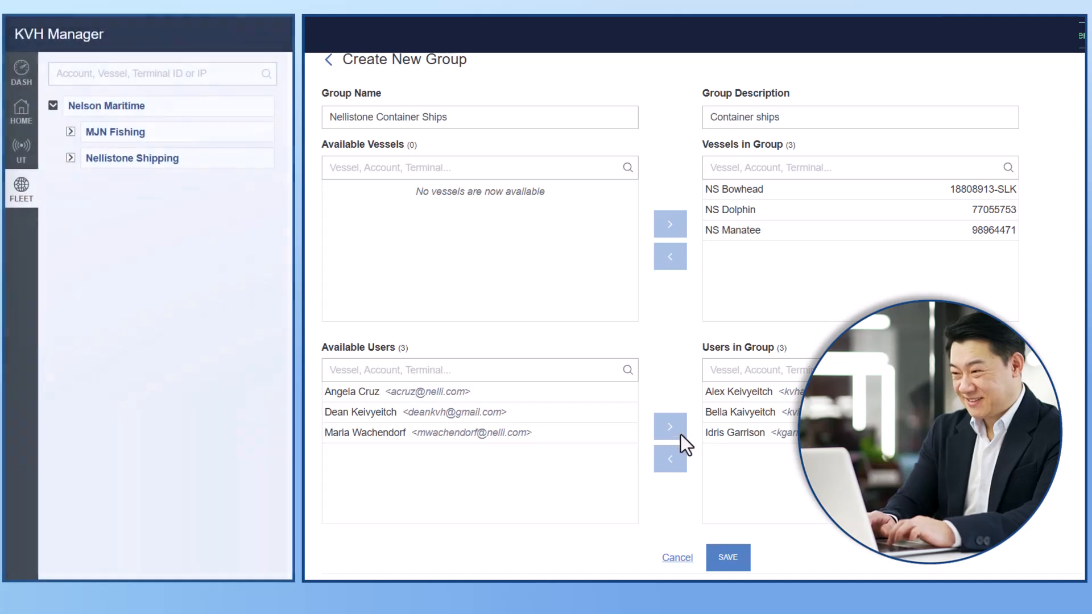
left_click(732, 559)
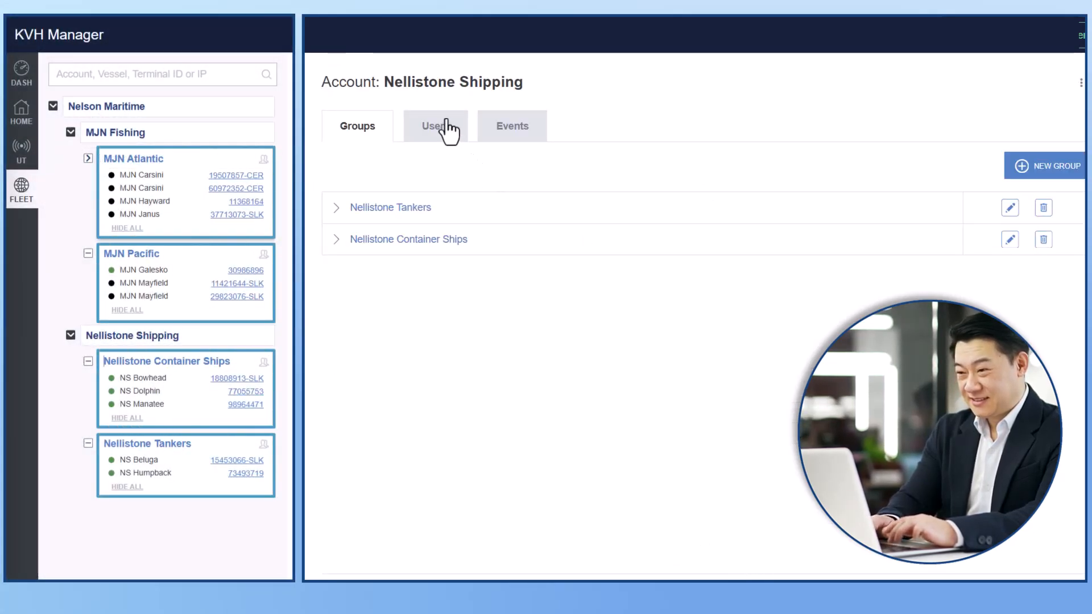
- Open the profile of the second listed Nellistone Shipping user and apply the Groups Only restriction
left_click(443, 129)
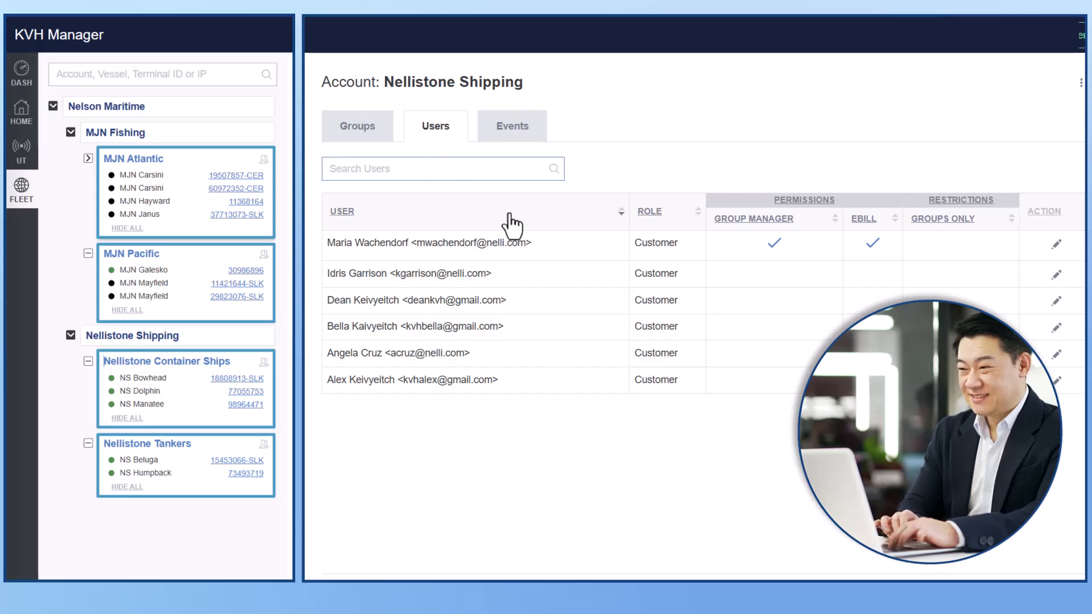
left_click(1056, 276)
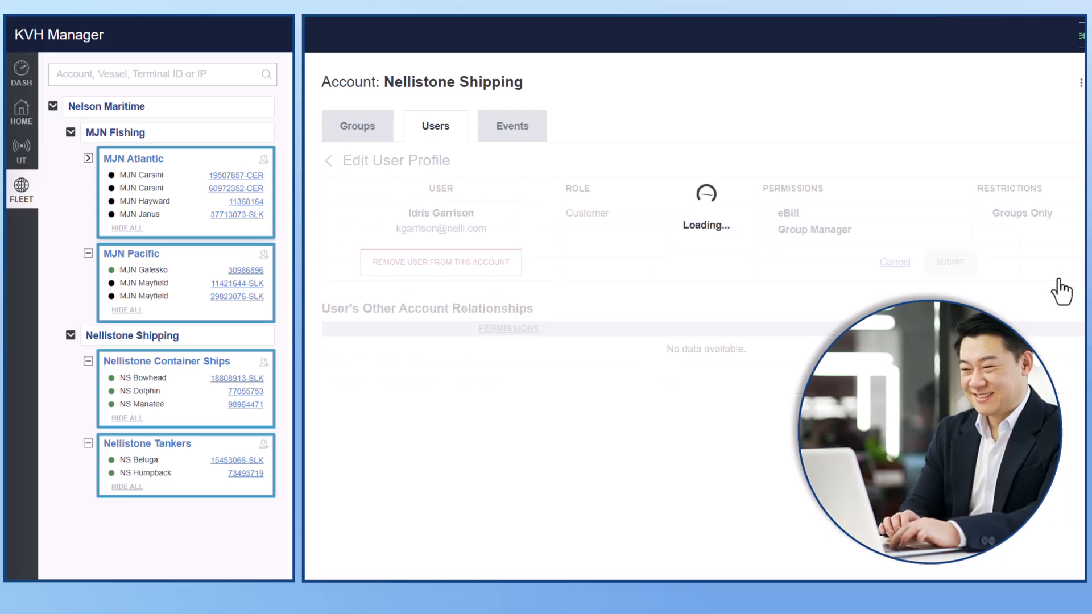
left_click(981, 213)
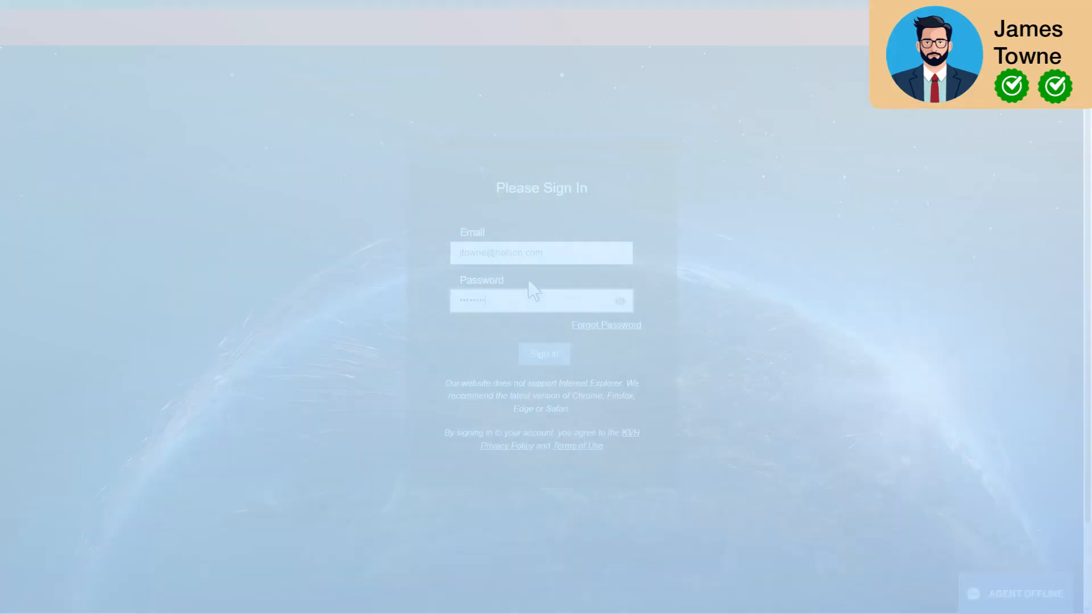
- Sign in and open the user list of the Nellistone Shipping account under Nelson Maritime in Fleet Tools
left_click(545, 354)
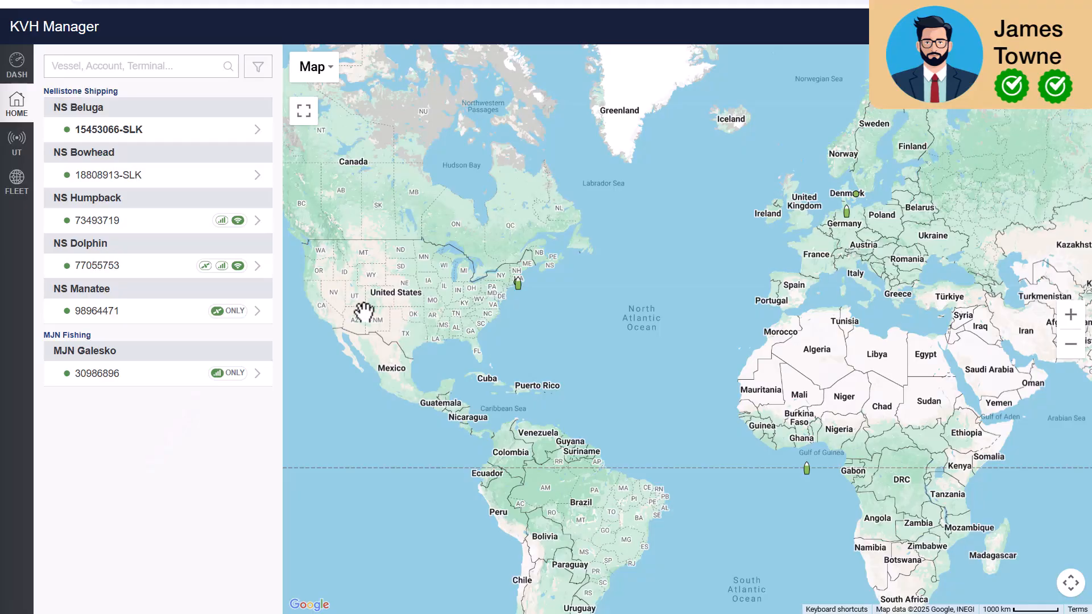
left_click(7, 174)
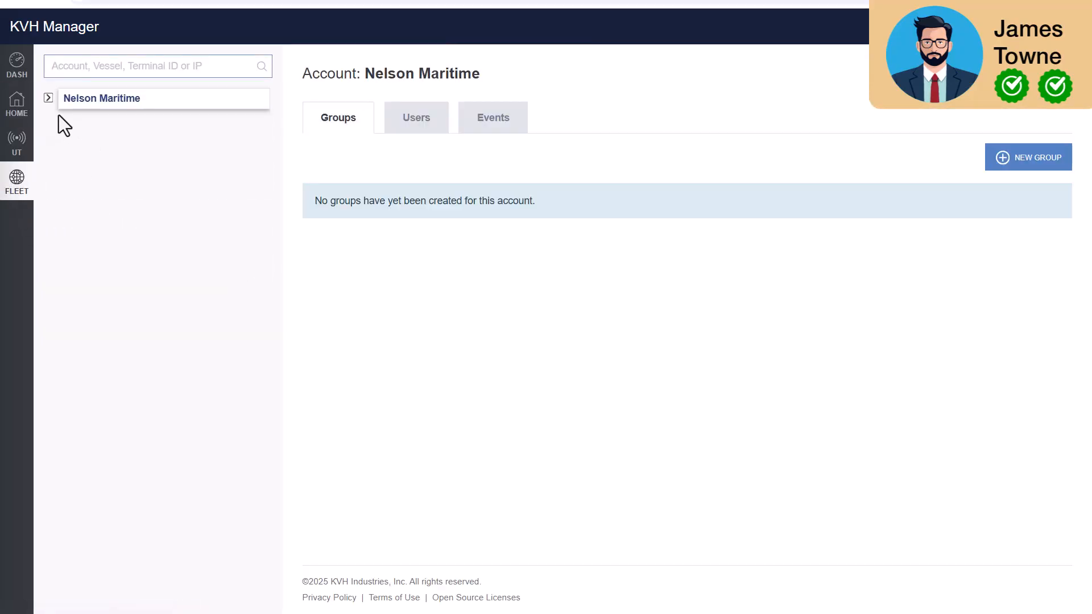
left_click(48, 98)
left_click(125, 151)
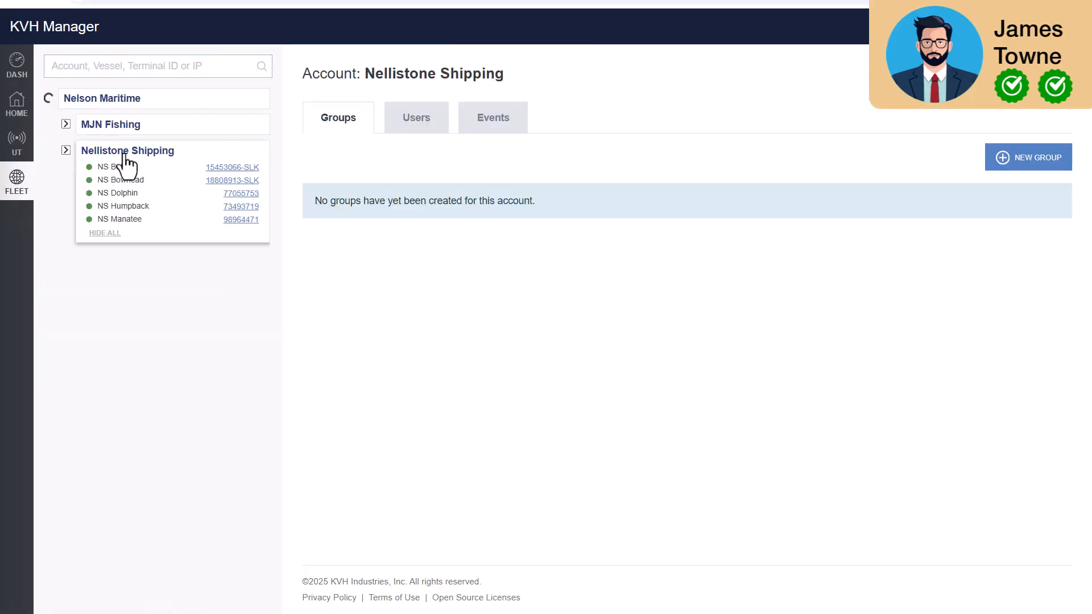
left_click(424, 137)
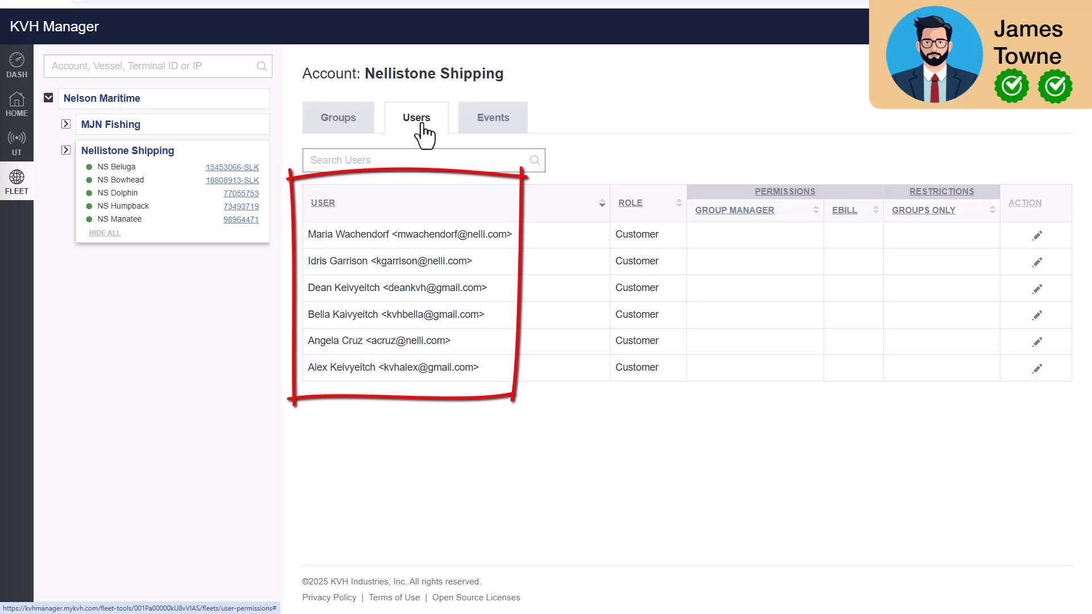
- Grant the first listed Nellistone Shipping user the eBill and Group Manager permissions, submit, and refresh the user list
left_click(1037, 235)
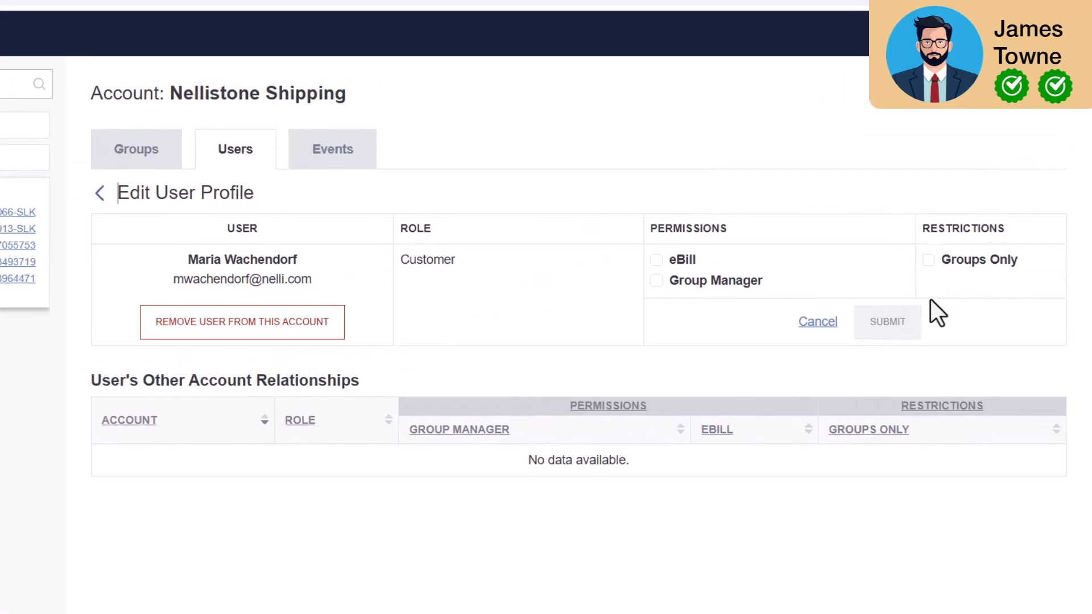
left_click(656, 261)
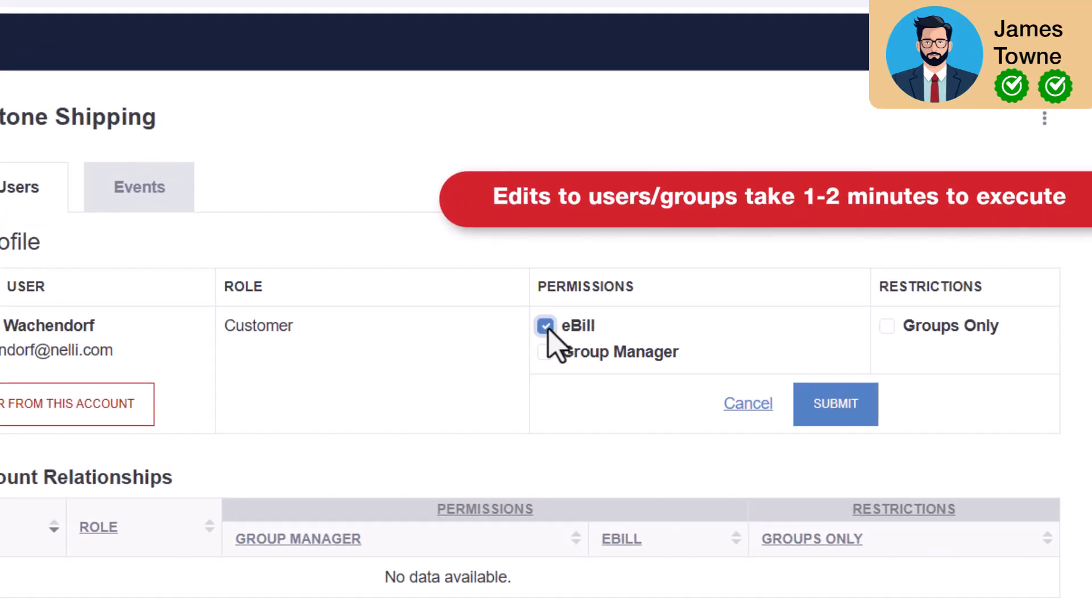
left_click(545, 352)
left_click(824, 405)
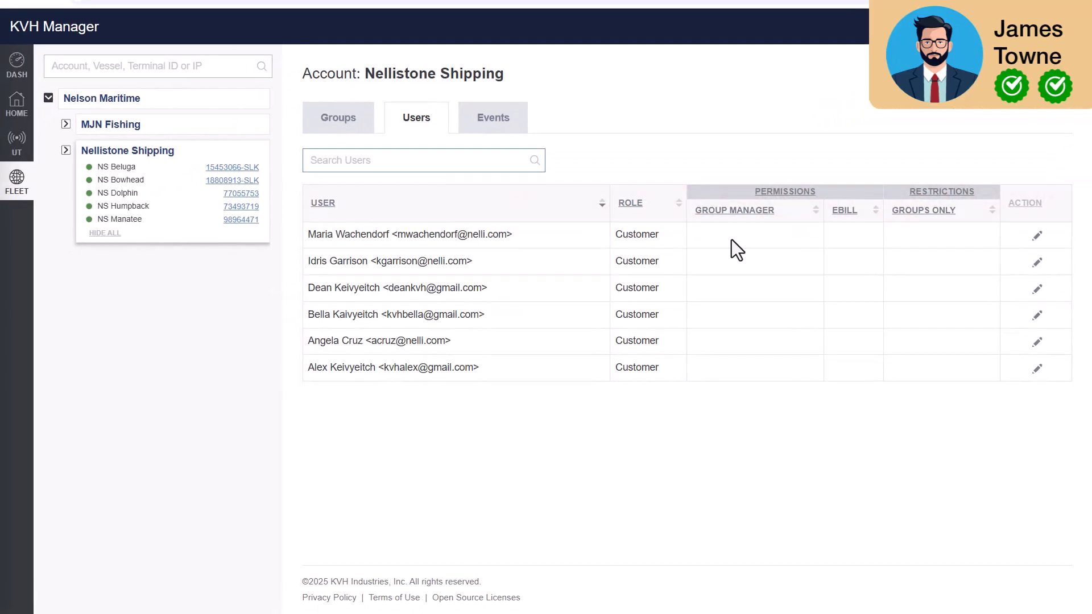
left_click(347, 126)
left_click(408, 129)
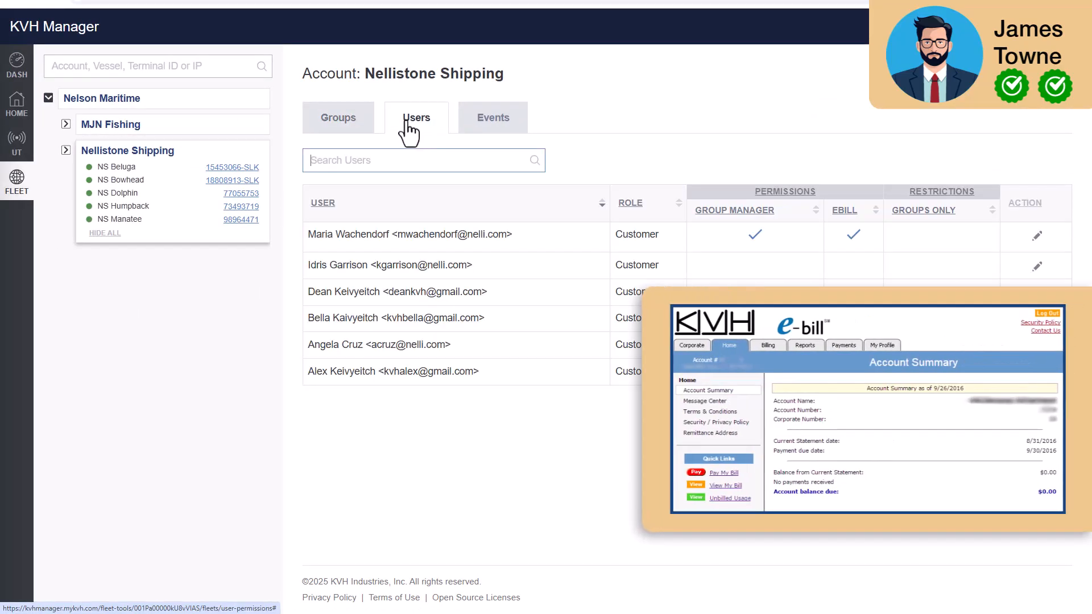
- Grant the fourth listed user of the MJN Fishing account the eBill and Group Manager permissions and submit
left_click(120, 132)
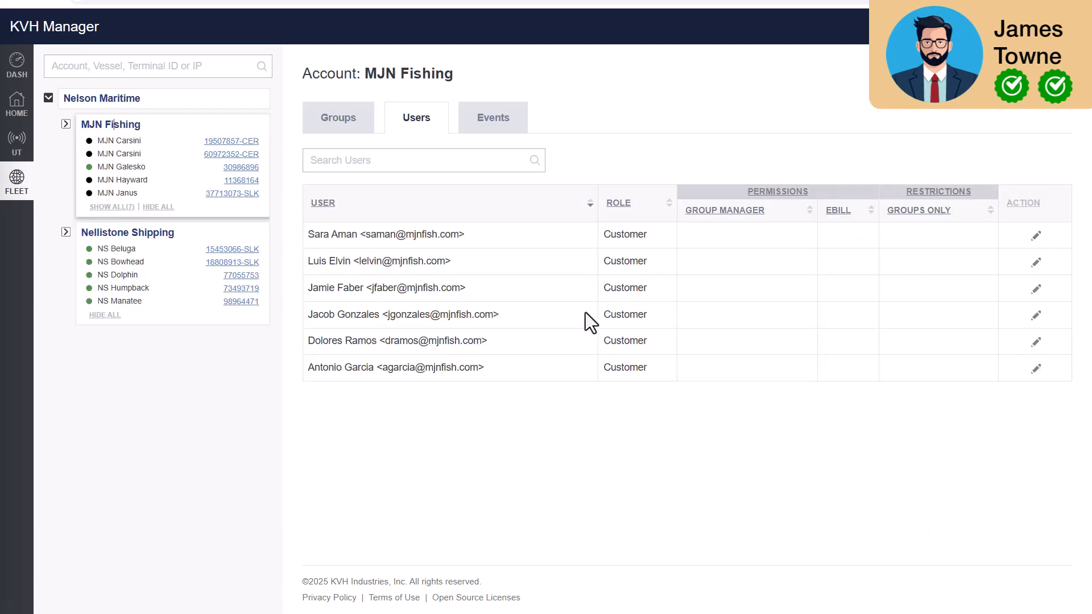
left_click(1037, 316)
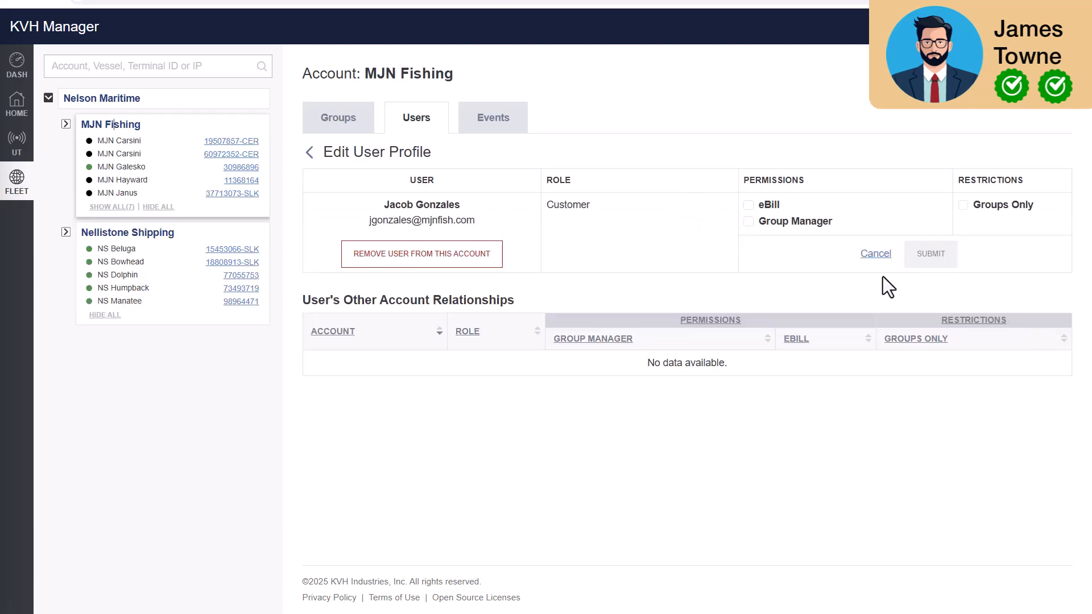
left_click(749, 205)
left_click(748, 221)
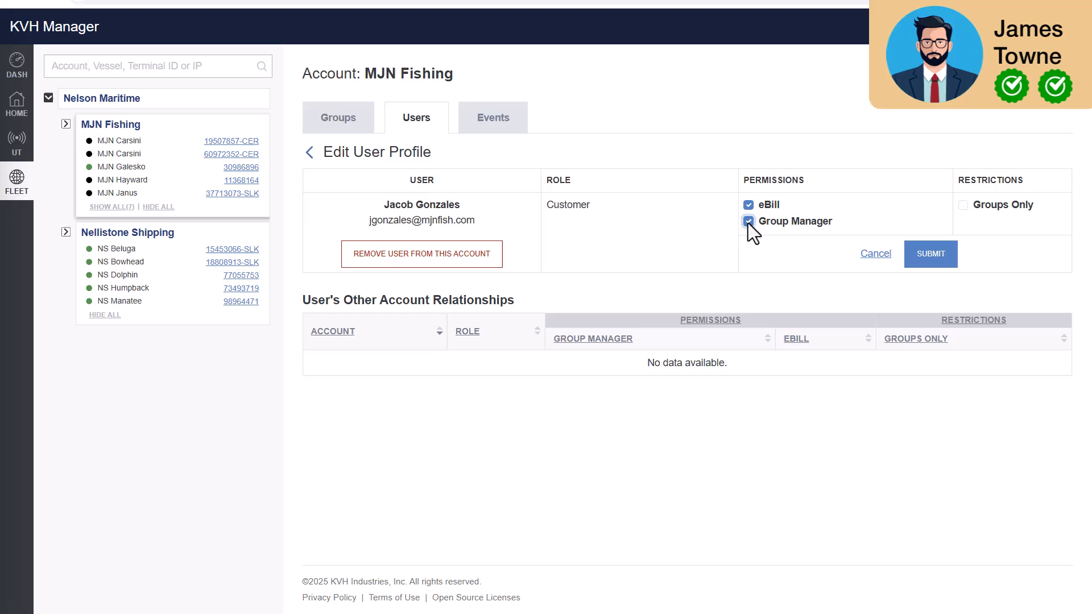
left_click(929, 257)
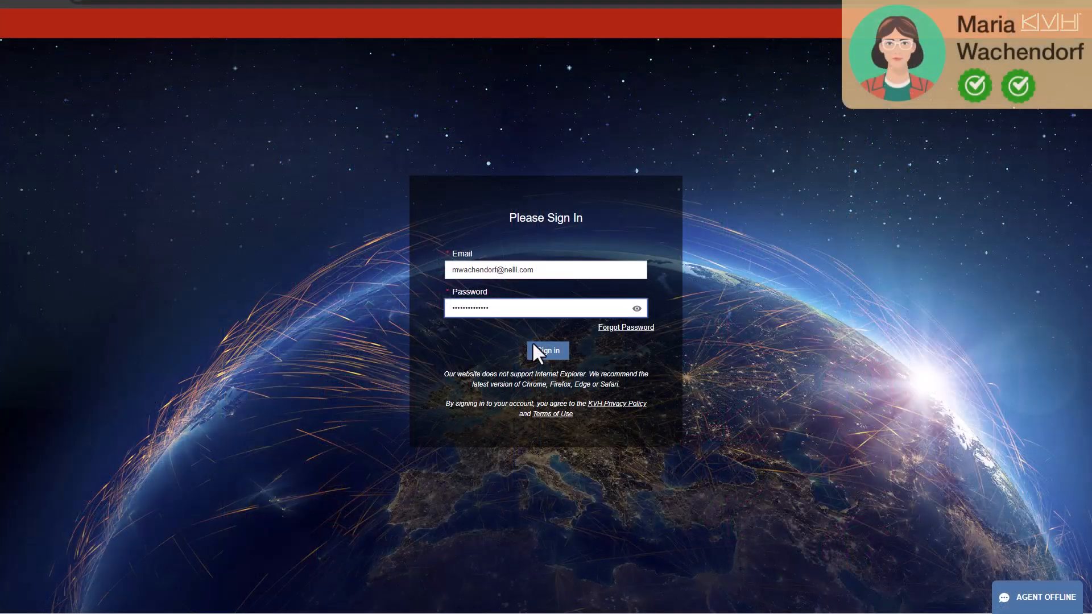
- Sign in as the Nellistone Shipping group manager and start creating a new group in Fleet Tools
left_click(543, 350)
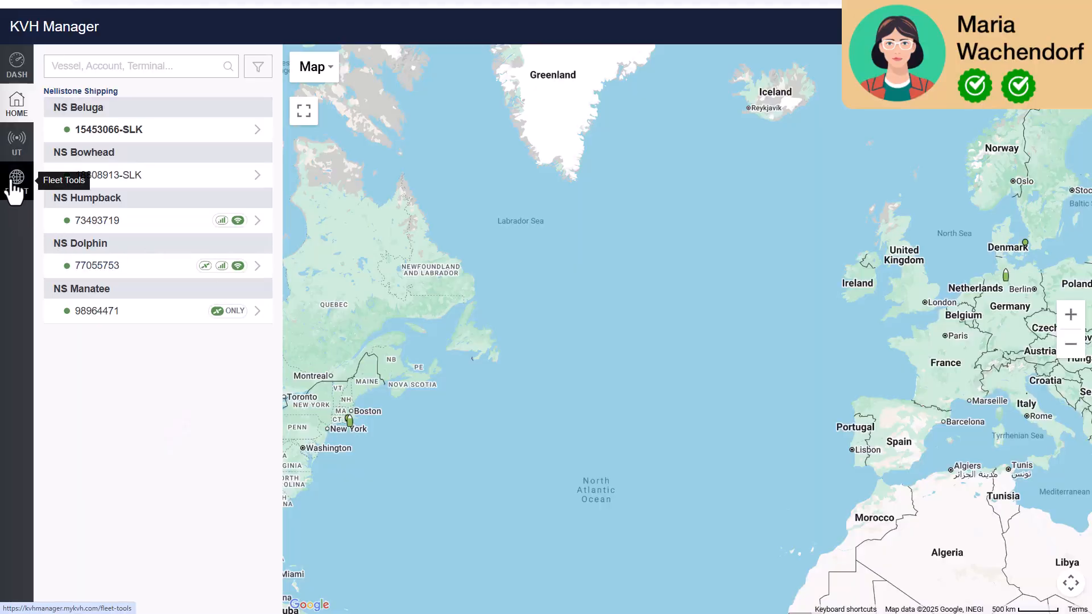
left_click(14, 191)
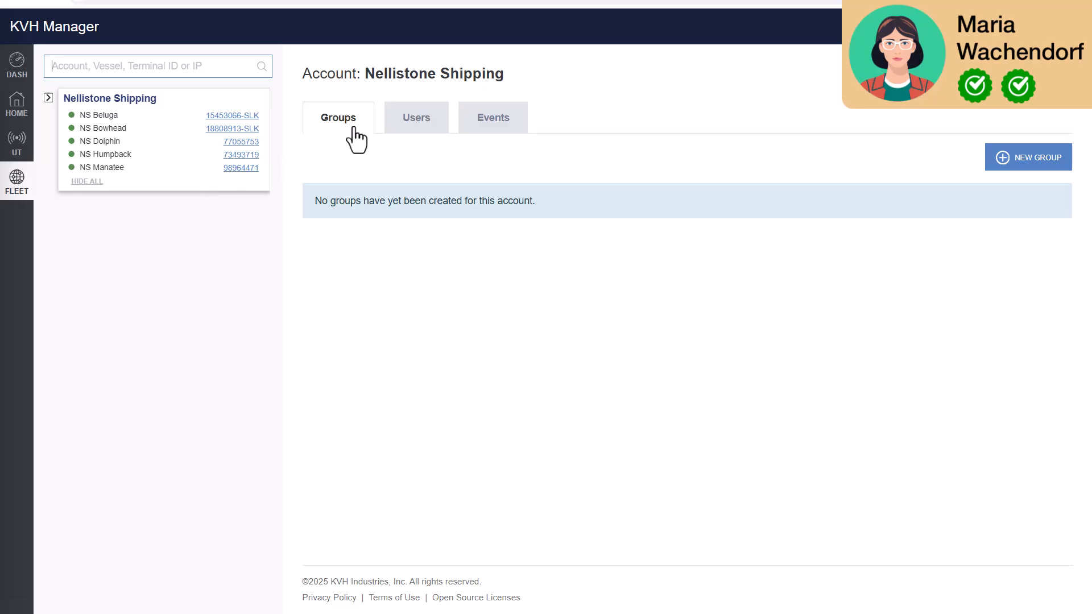
left_click(1001, 165)
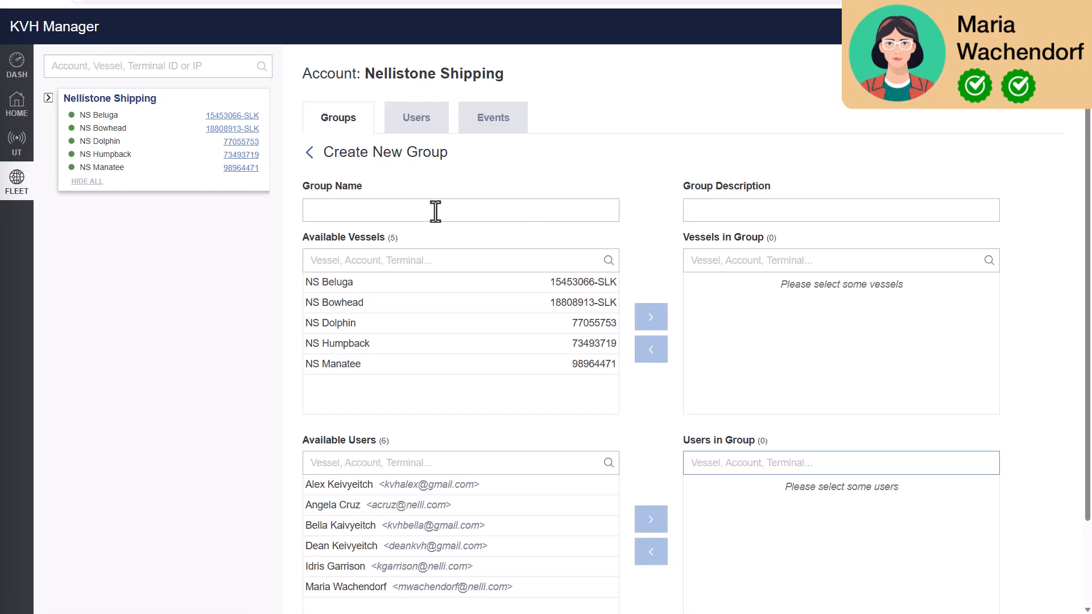
- Name the new group Nellistone Tankers and give it the description Tanker ships
left_click(434, 211)
type("Nellistone Tankers")
key("Tab")
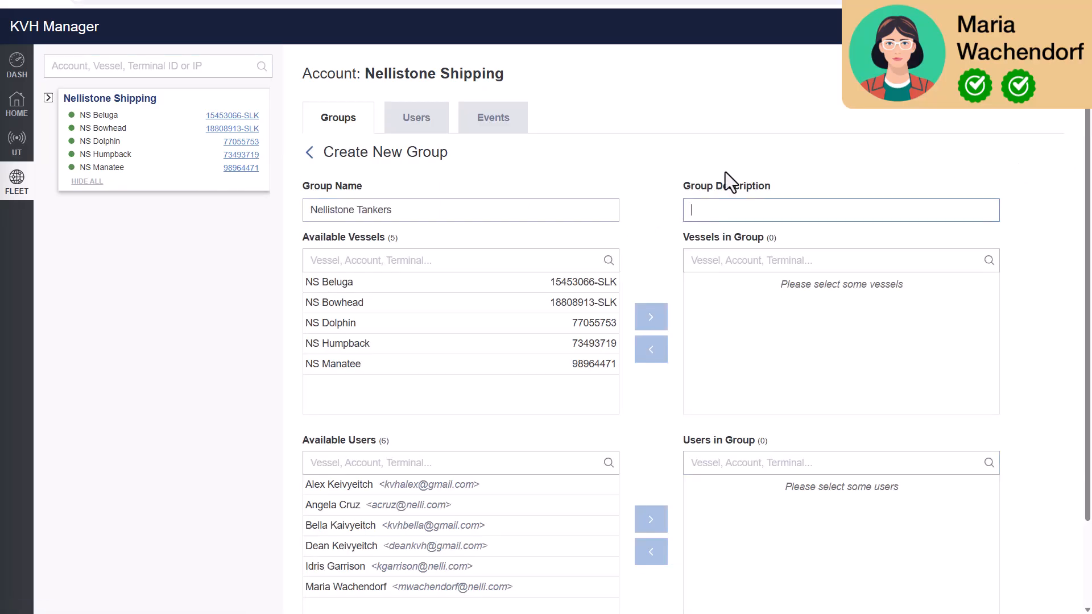
type("Tanker ships")
- Add the vessels NS Beluga and NS Humpback to the Nellistone Tankers group
left_click(477, 282)
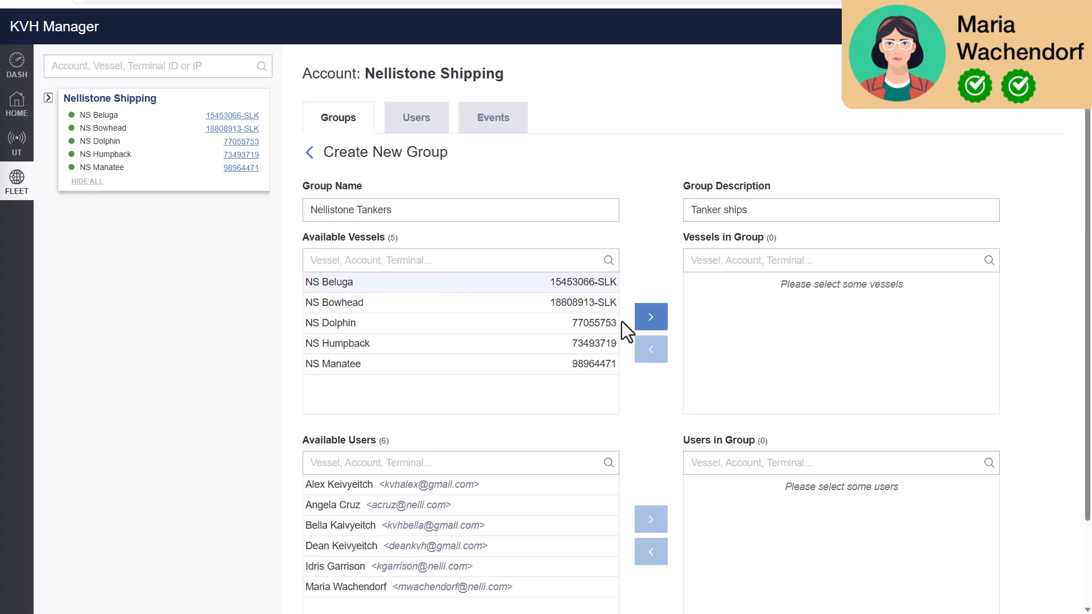
left_click(650, 317)
left_click(648, 317)
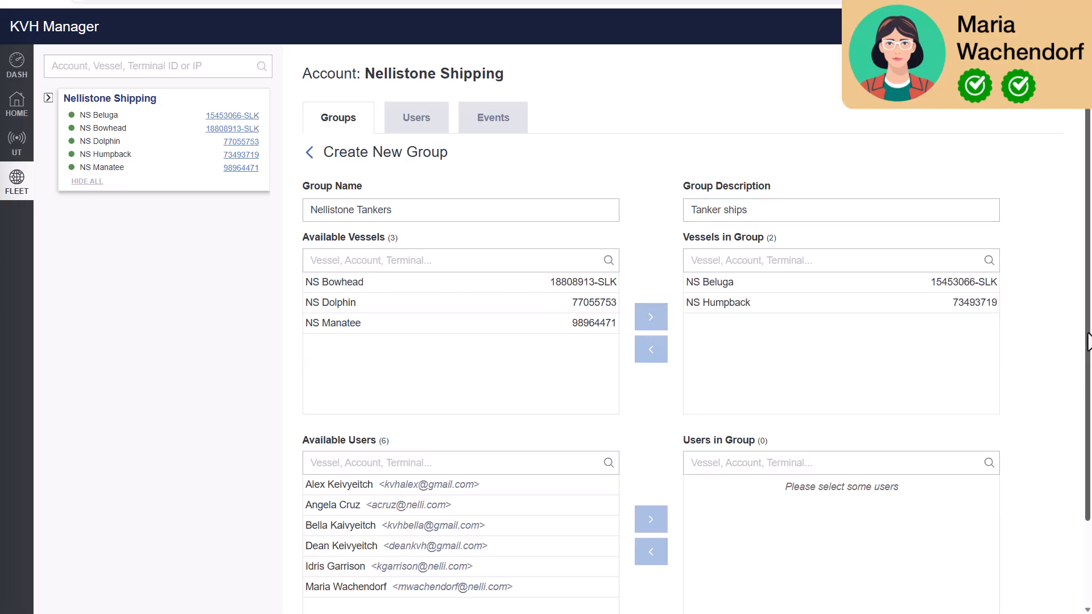
- Add the second and fourth of the six available users to the Nellistone Tankers group and save it
scroll(776, 357, "down", 2)
left_click(508, 404)
left_click(648, 418)
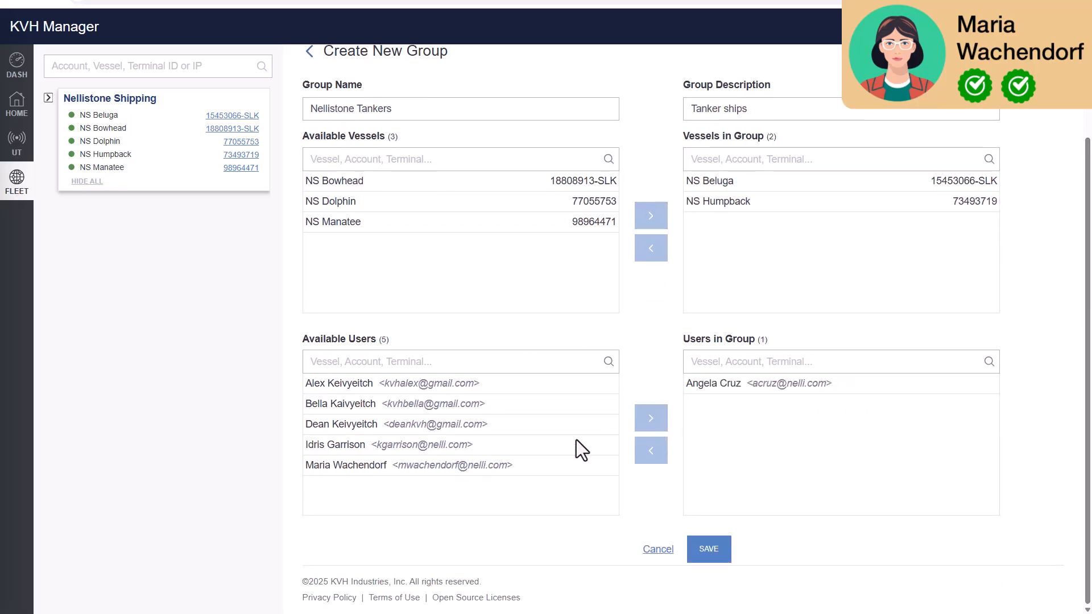
left_click(576, 439)
left_click(651, 426)
left_click(714, 551)
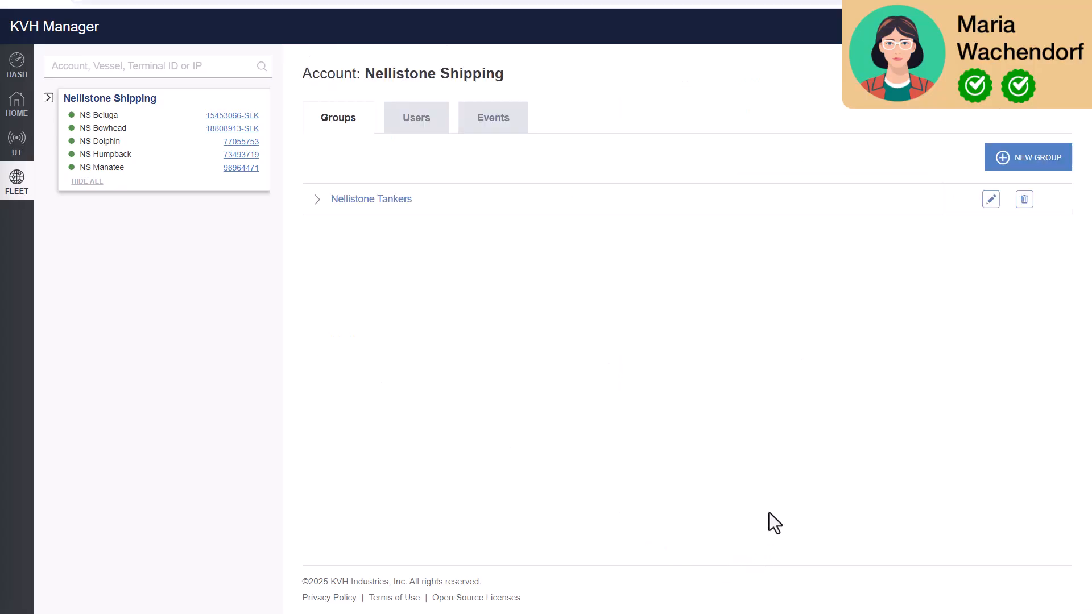
- Start another new group named Nellistone Container Ships with the description Container ships
left_click(1039, 165)
left_click(362, 202)
type("Nellistone Container Ships")
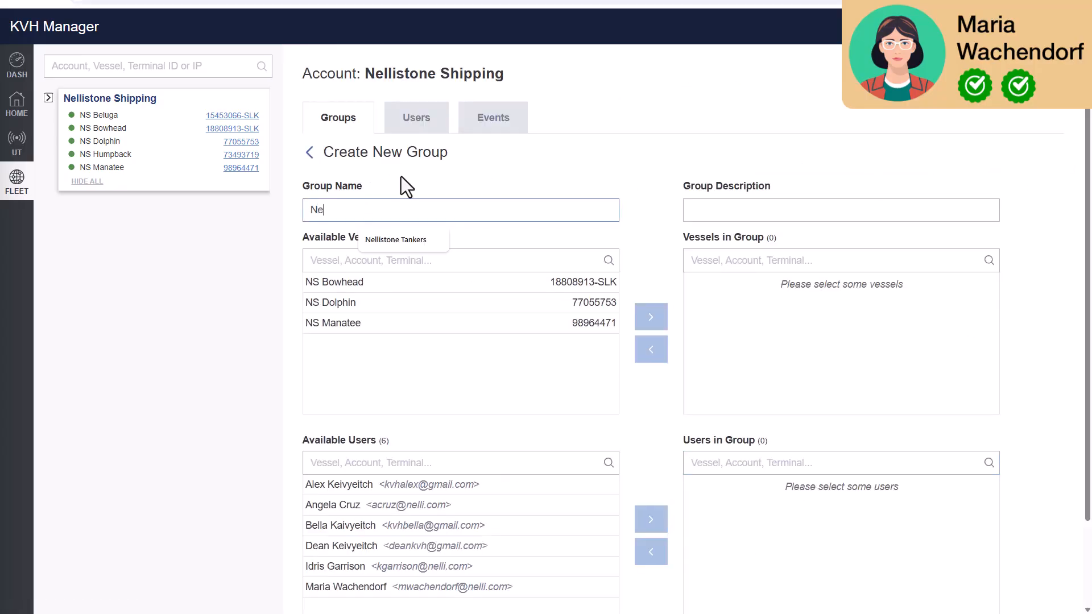
left_click(691, 209)
type("Container ships")
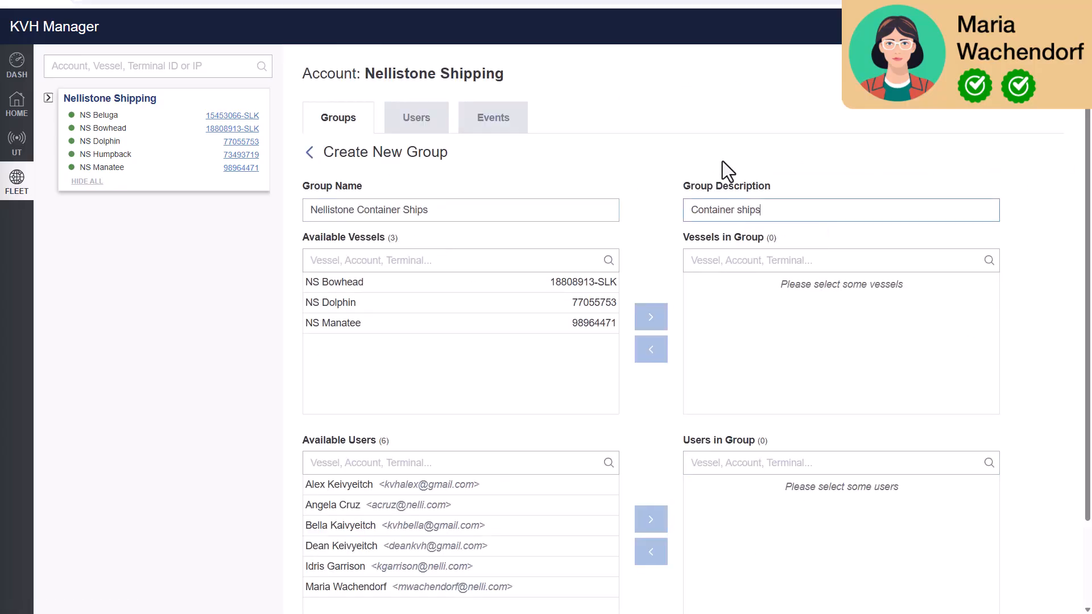
- Add the vessels NS Manatee, NS Dolphin and NS Bowhead to the Nellistone Container Ships group
left_click(546, 323)
left_click(651, 317)
left_click(591, 302)
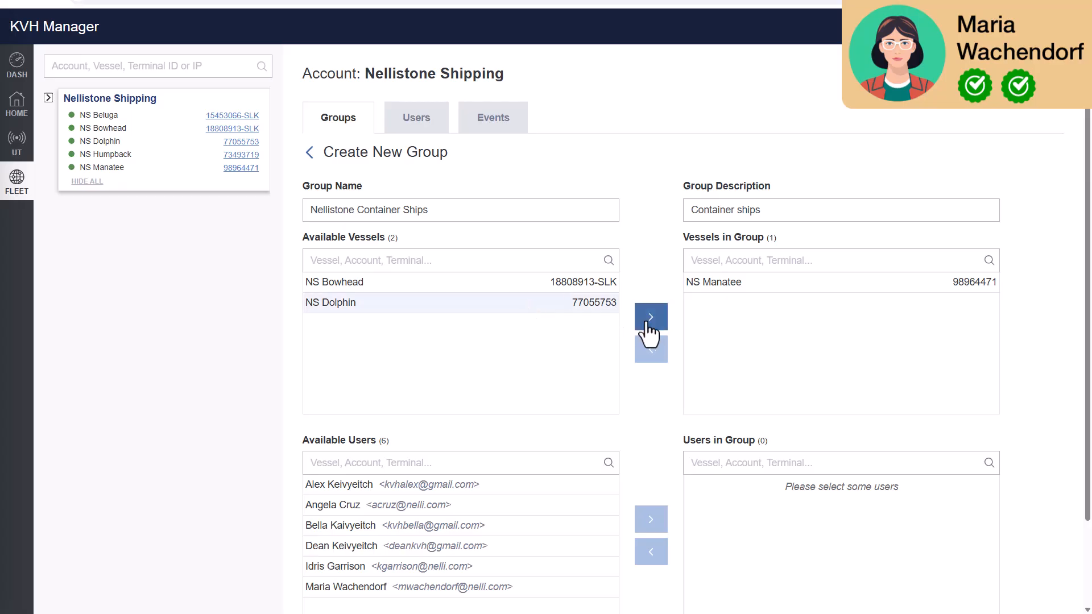
left_click(650, 317)
left_click(533, 282)
left_click(649, 319)
- Add the first, third and fifth of the six available users to the Nellistone Container Ships group and save it
scroll(556, 371, "down", 2)
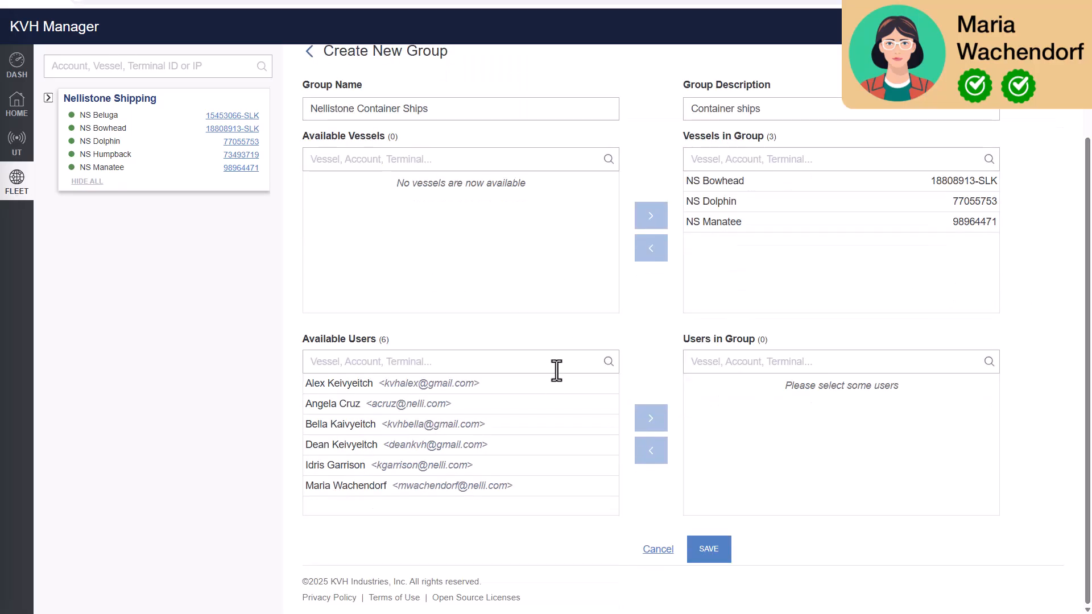
left_click(548, 424)
left_click(650, 419)
left_click(651, 419)
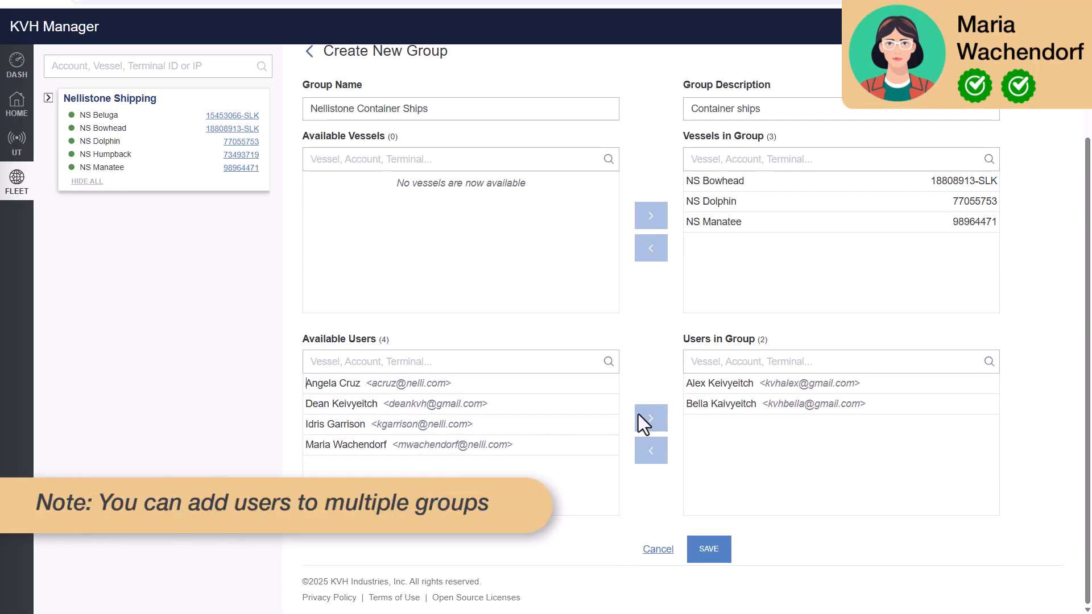
left_click(335, 424)
left_click(651, 419)
left_click(713, 550)
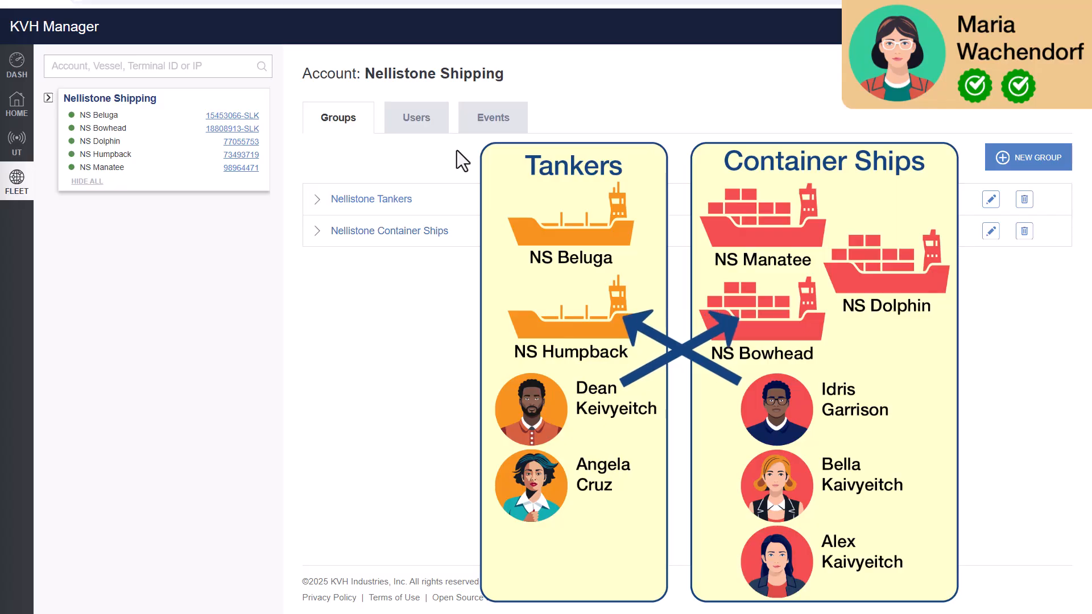
- Apply the Groups Only restriction to the second and third listed users of the Nellistone Shipping account
left_click(424, 128)
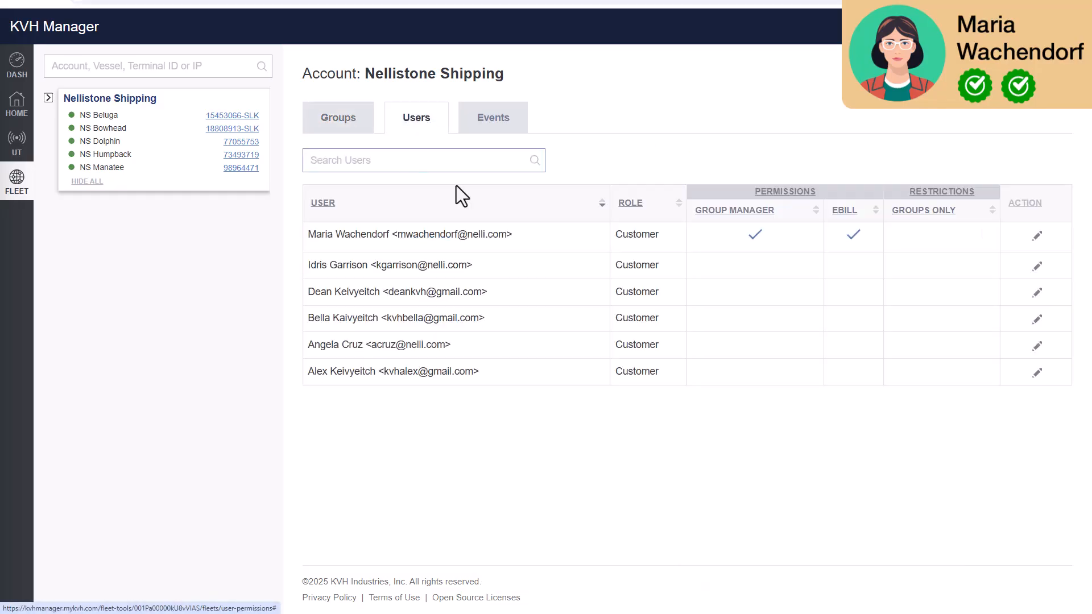
left_click(1038, 269)
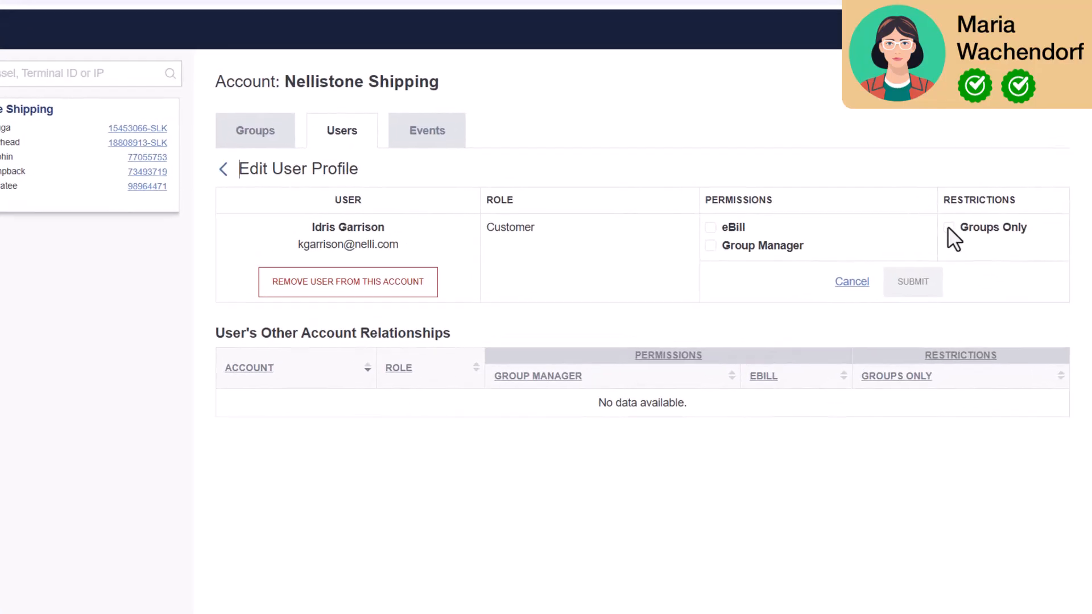
left_click(959, 204)
left_click(879, 371)
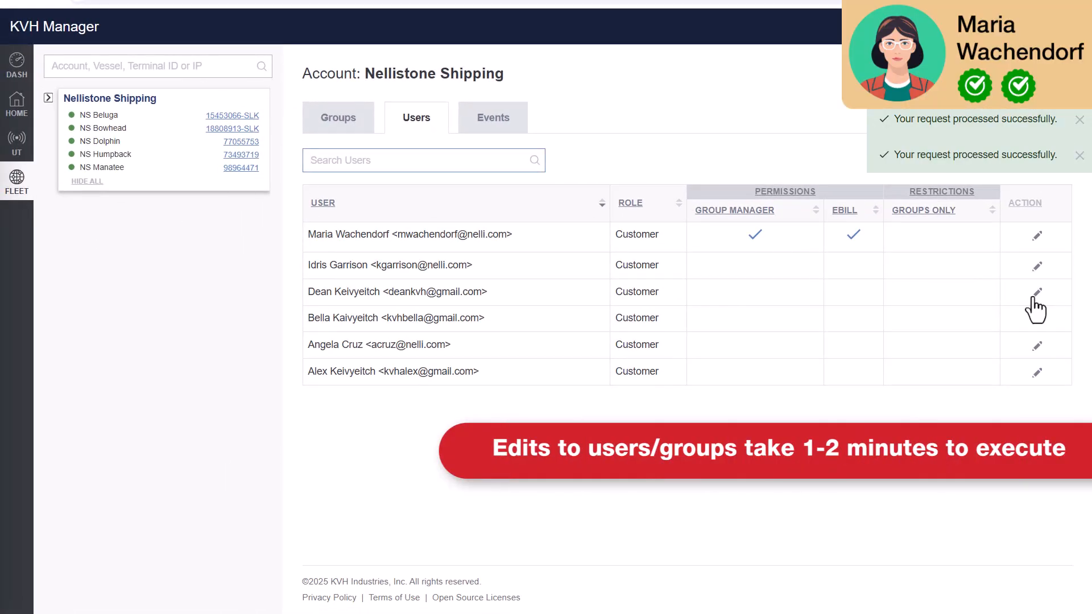
left_click(1036, 296)
left_click(966, 211)
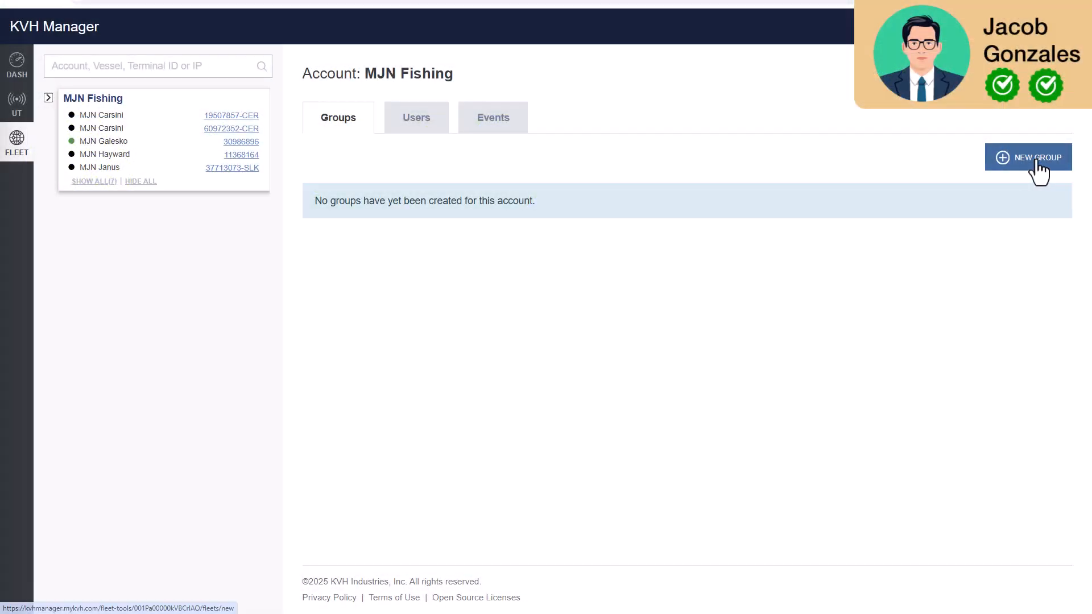
- Start a new MJN Fishing group named MJN Atlantic with the description Fishing vessels in Atlantic Ocean fleet
left_click(1018, 162)
left_click(378, 186)
type("MJN Atlantic")
key("Tab")
type("Fishing vessels in Atlantic Ocean fleet")
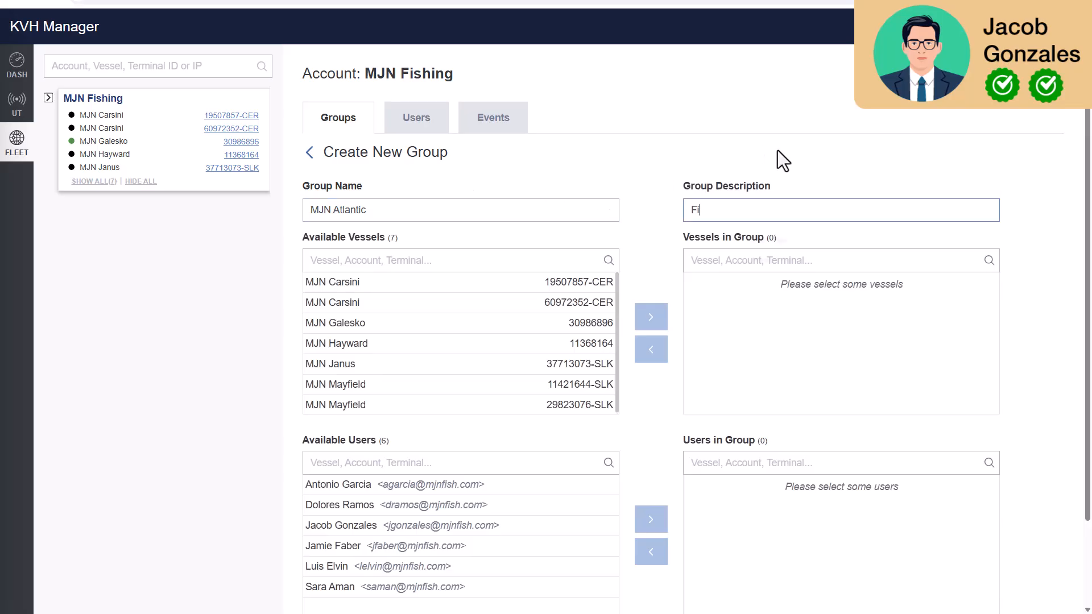
- Add both MJN Carsini terminals to the vessels in the MJN Atlantic group
left_click(504, 287)
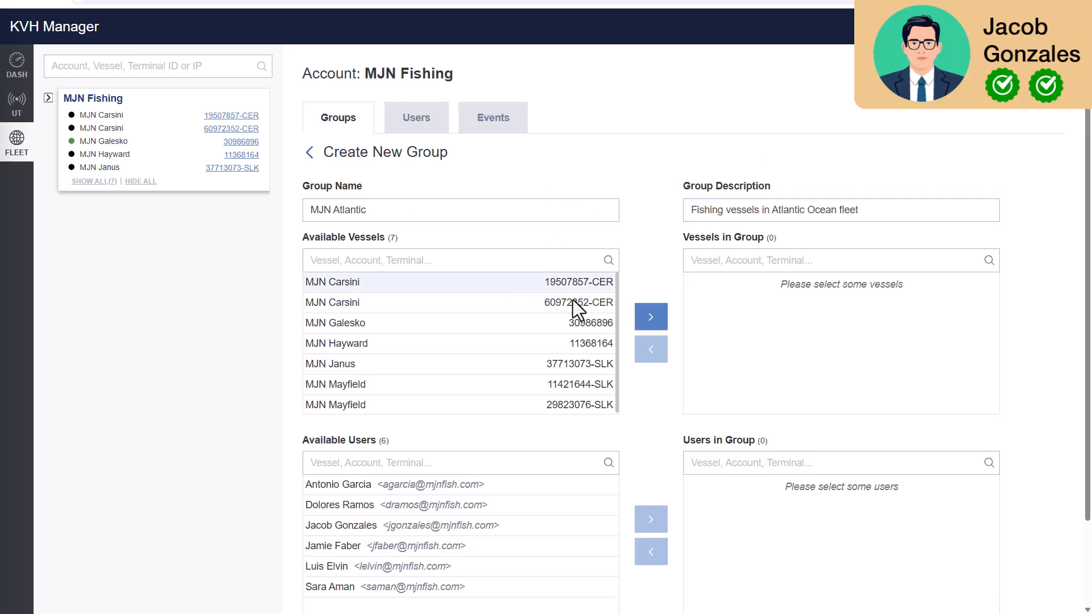
left_click(651, 317)
left_click(555, 288)
left_click(644, 321)
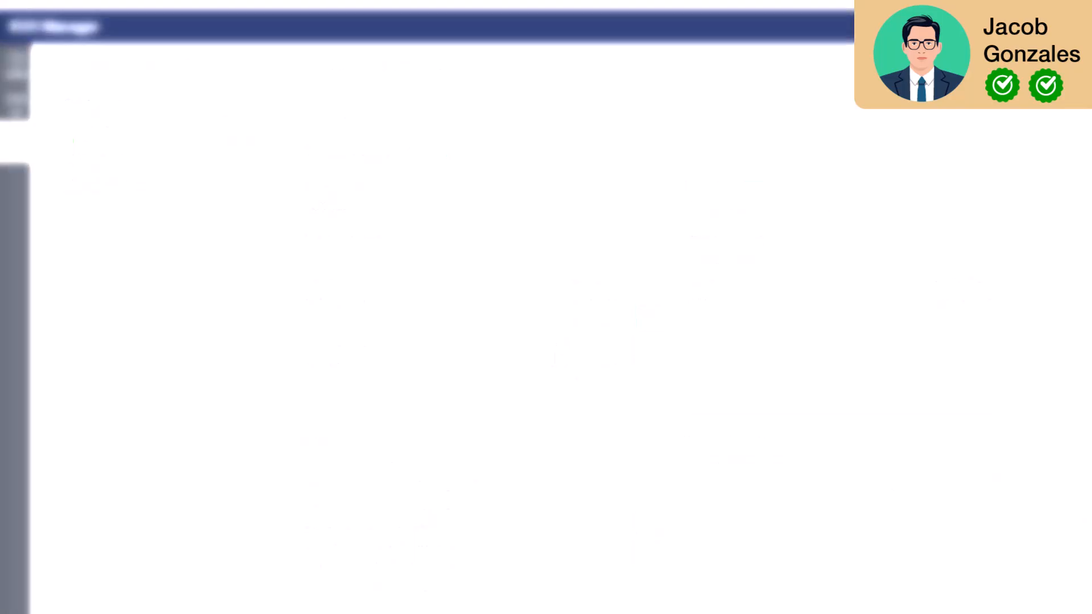
- Assign an available user to the MJN Atlantic group and save the group
left_click(586, 409)
left_click(650, 418)
left_click(711, 550)
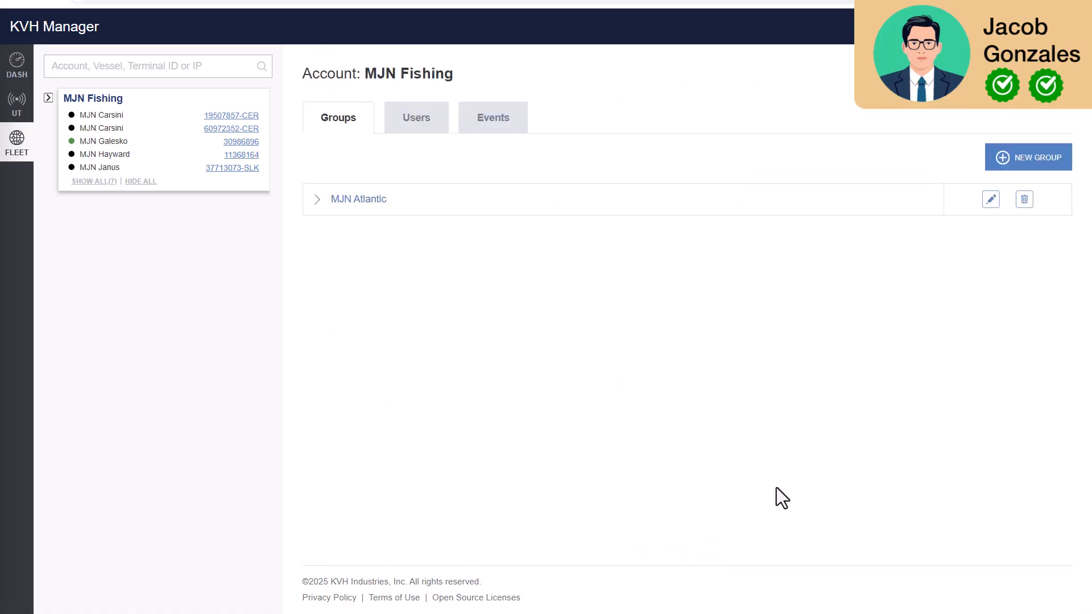
- Create group MJN Pacific, described as Fishing vessels in Pacific Ocean, with MJN Galesko, both MJN Mayfield terminals and the first and last available users
left_click(1018, 160)
left_click(440, 216)
type("MJN Pacific")
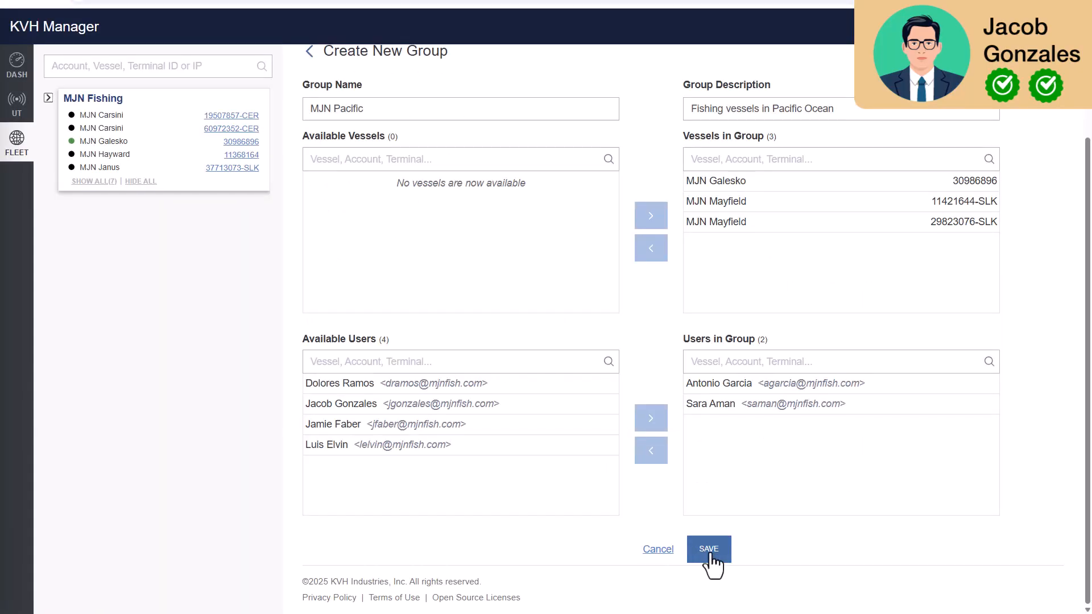
left_click(709, 555)
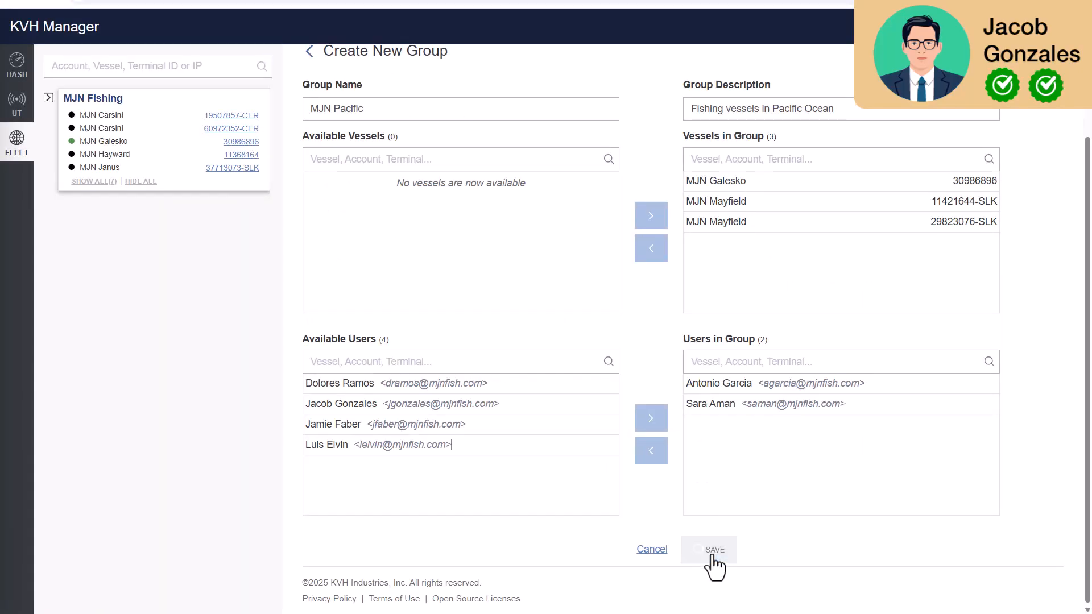
- Apply the Groups Only restriction to the first and second listed users of the MJN Fishing account
left_click(437, 140)
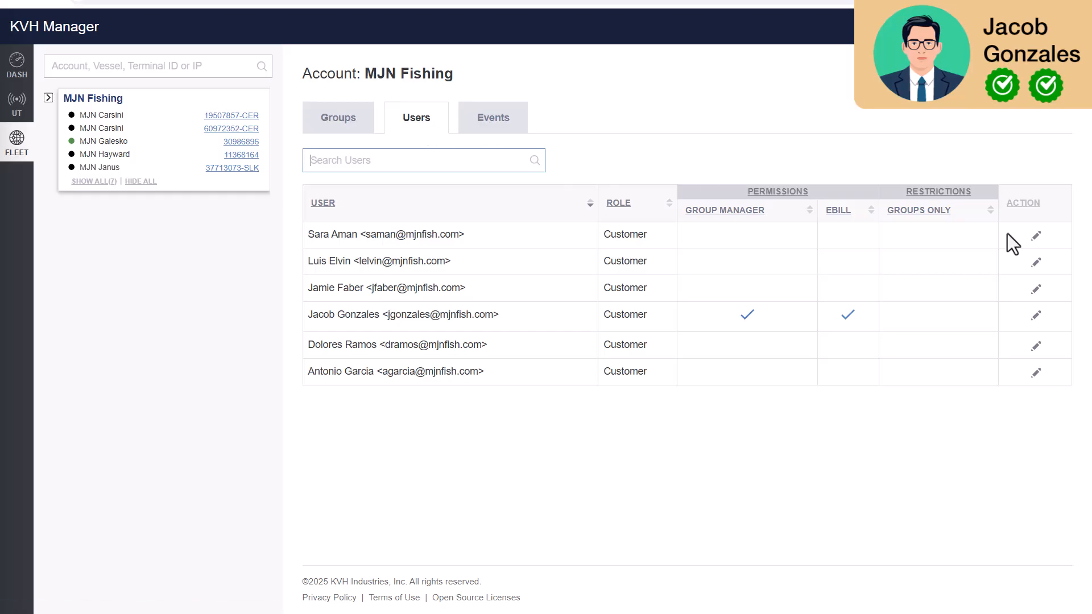
left_click(1036, 233)
left_click(941, 255)
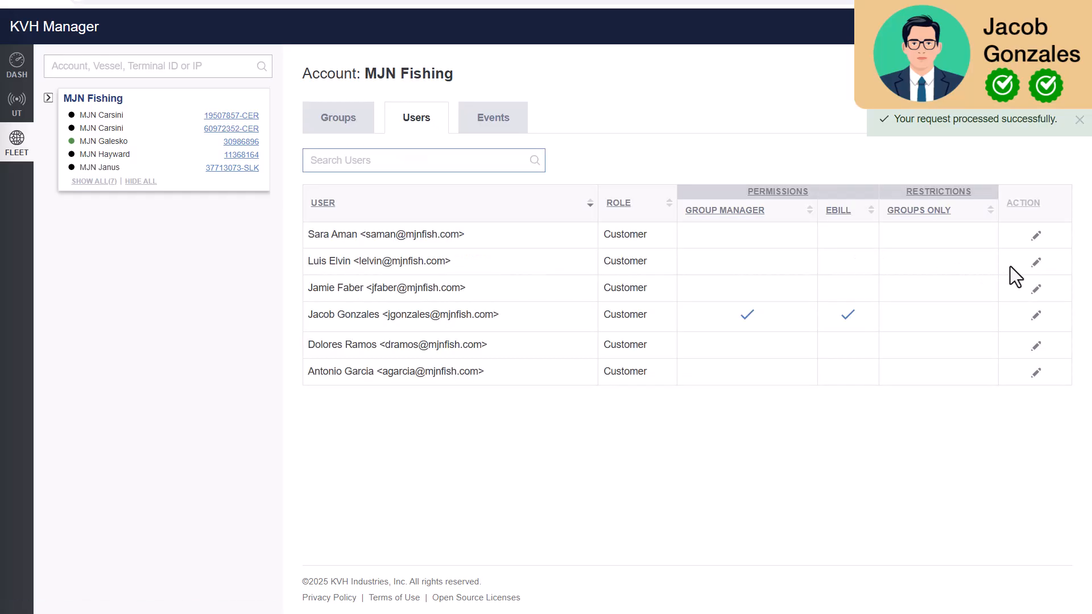
left_click(1036, 261)
left_click(963, 205)
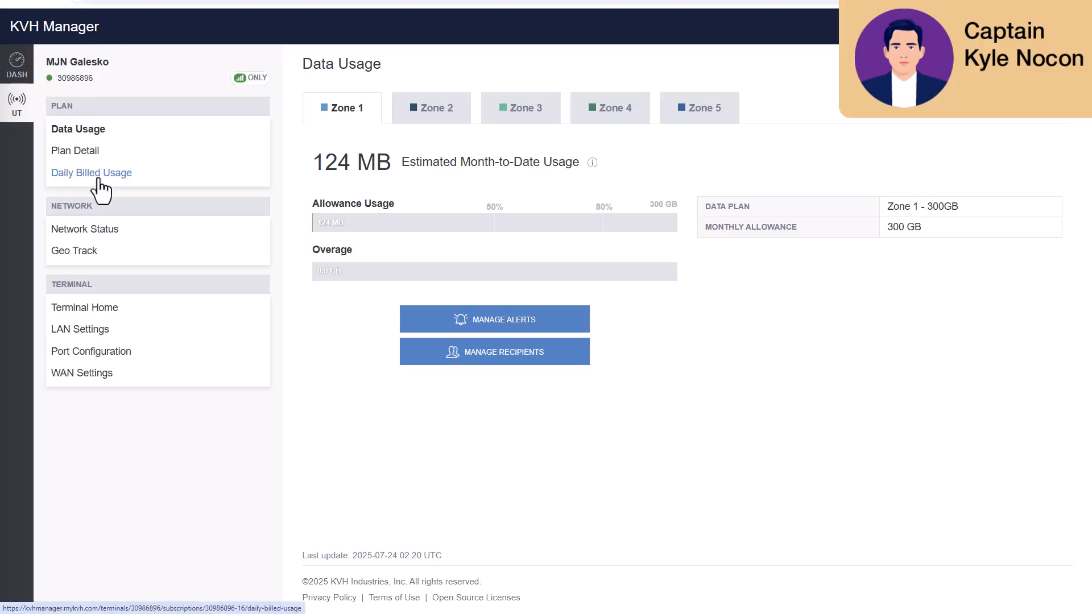
- Examine the daily billed usage and the network status of the MJN Galesko terminal
left_click(100, 173)
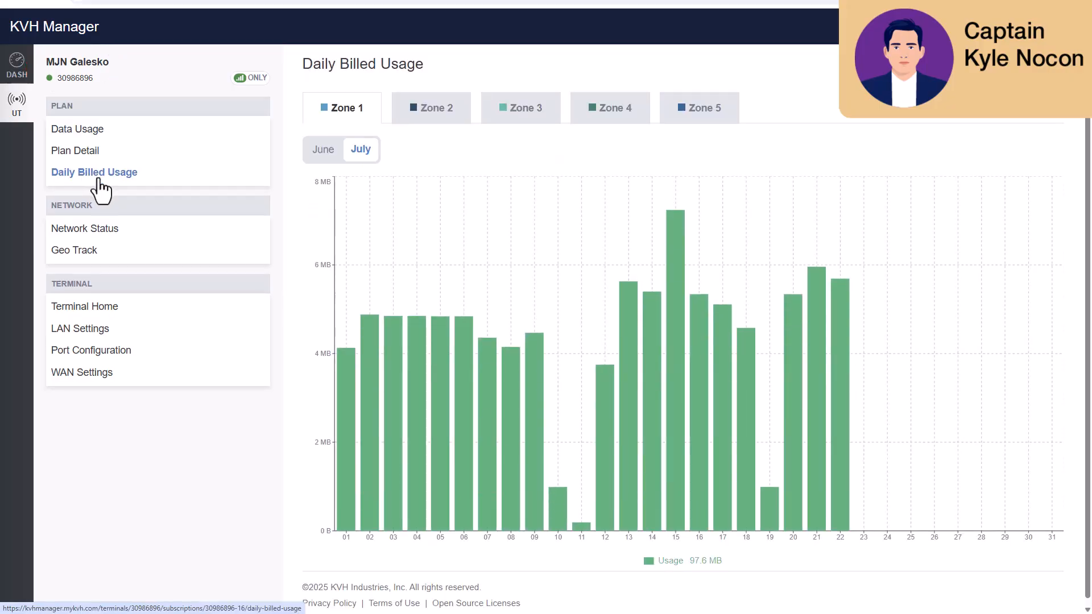
left_click(101, 234)
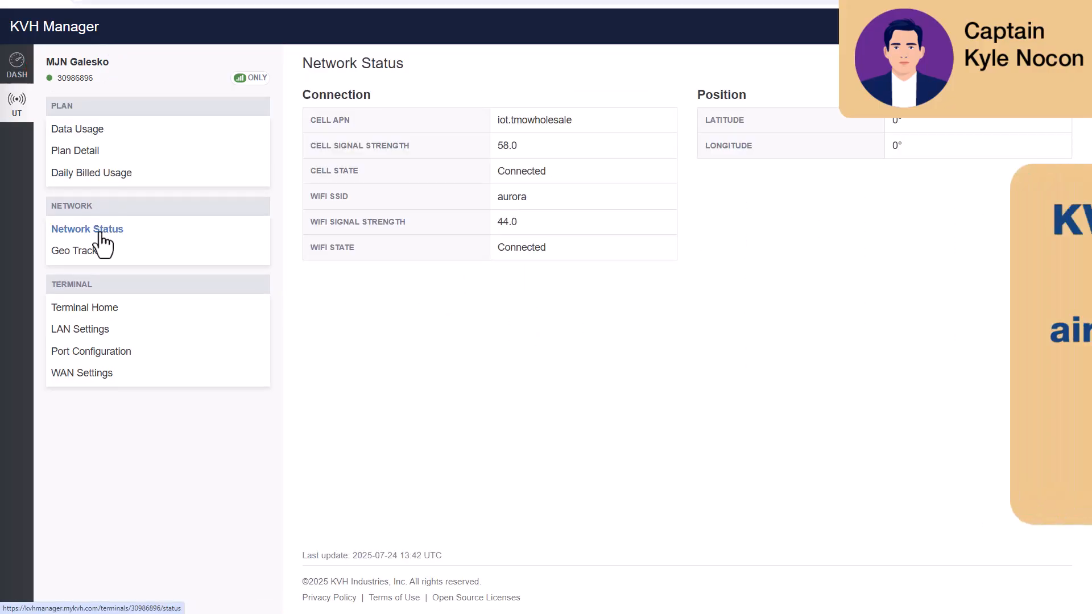